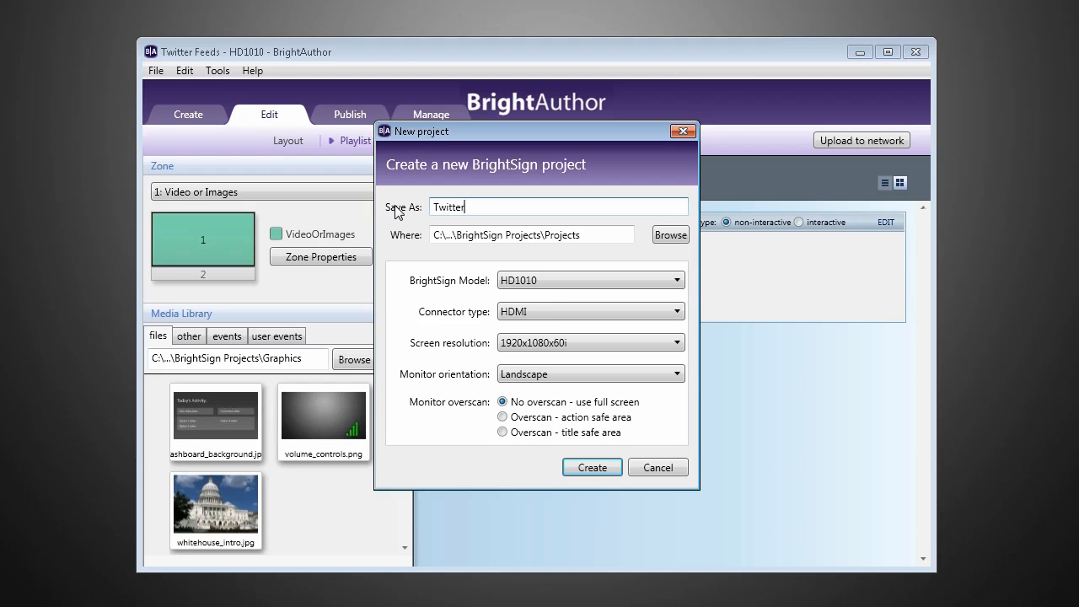
Step: Create the Twitter project for the HD1010 and apply the 2-zone horizontal template
{"action": "left_click", "coordinate": [586, 471]}
{"action": "left_click", "coordinate": [517, 193]}
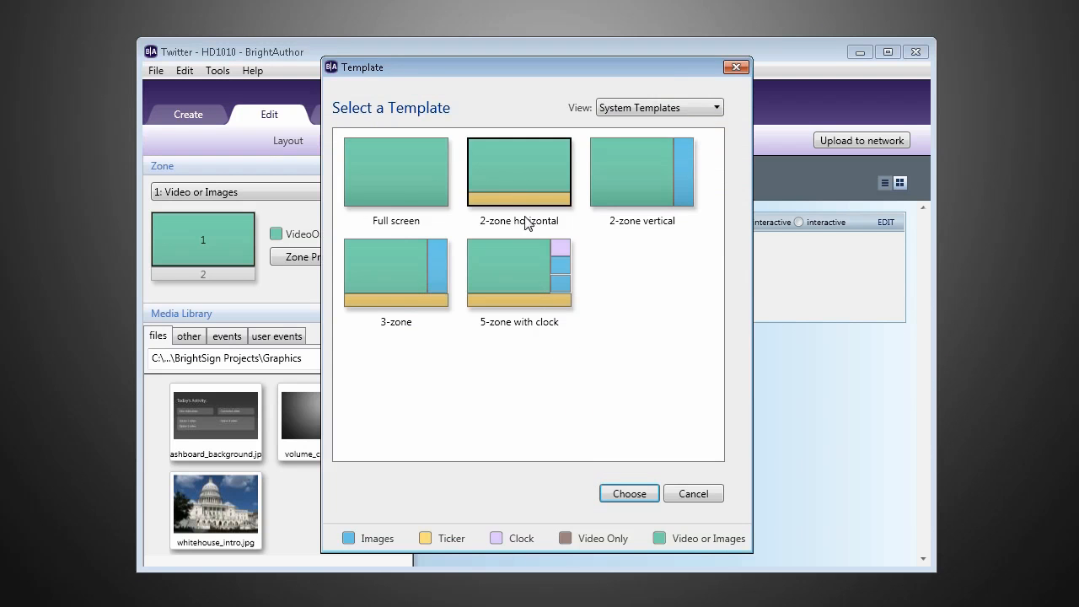
{"action": "left_click", "coordinate": [629, 490]}
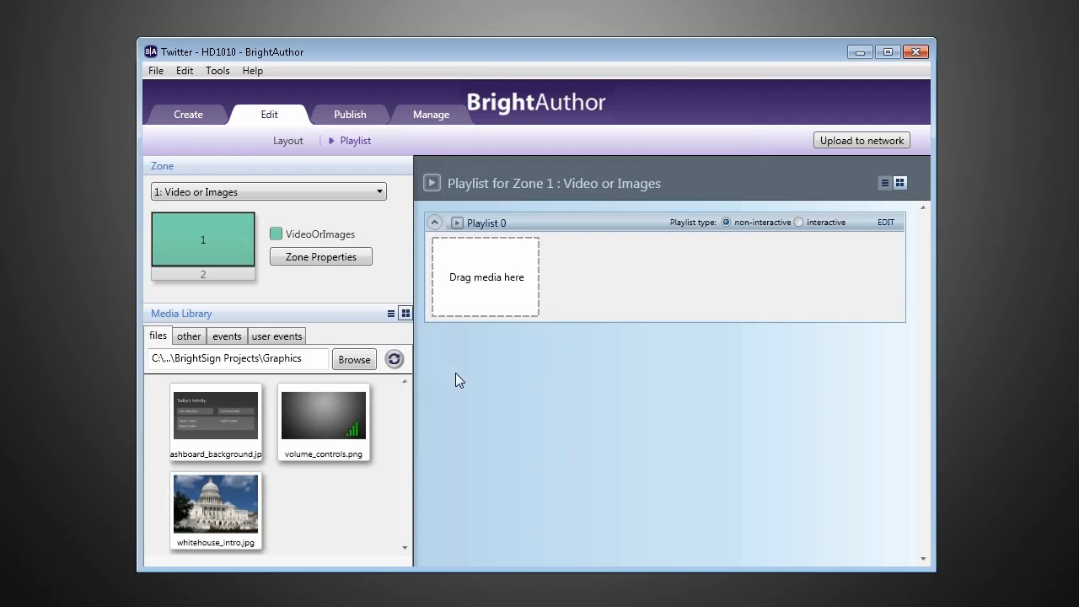
{"action": "left_click", "coordinate": [241, 275]}
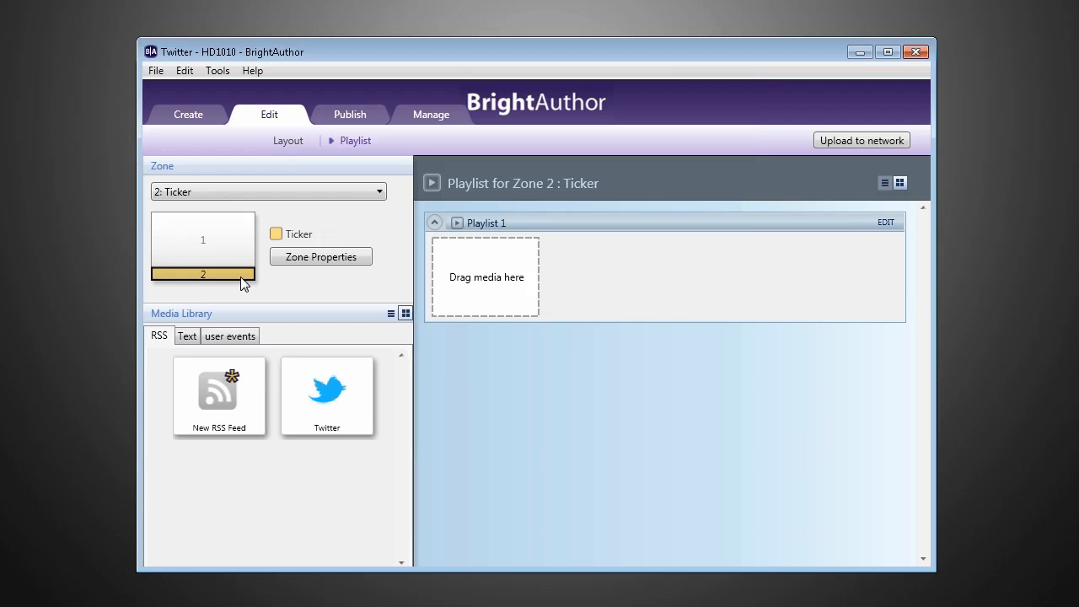
{"action": "left_click_drag", "start_coordinate": [308, 366], "coordinate": [501, 299]}
{"action": "type", "text": "companyname"}
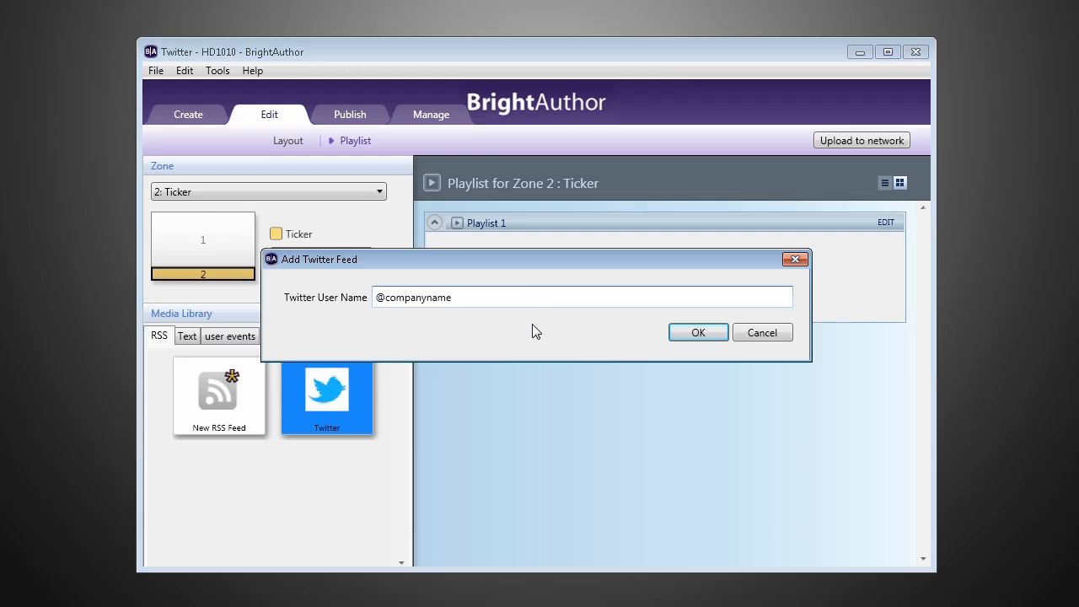
{"action": "left_click", "coordinate": [696, 333]}
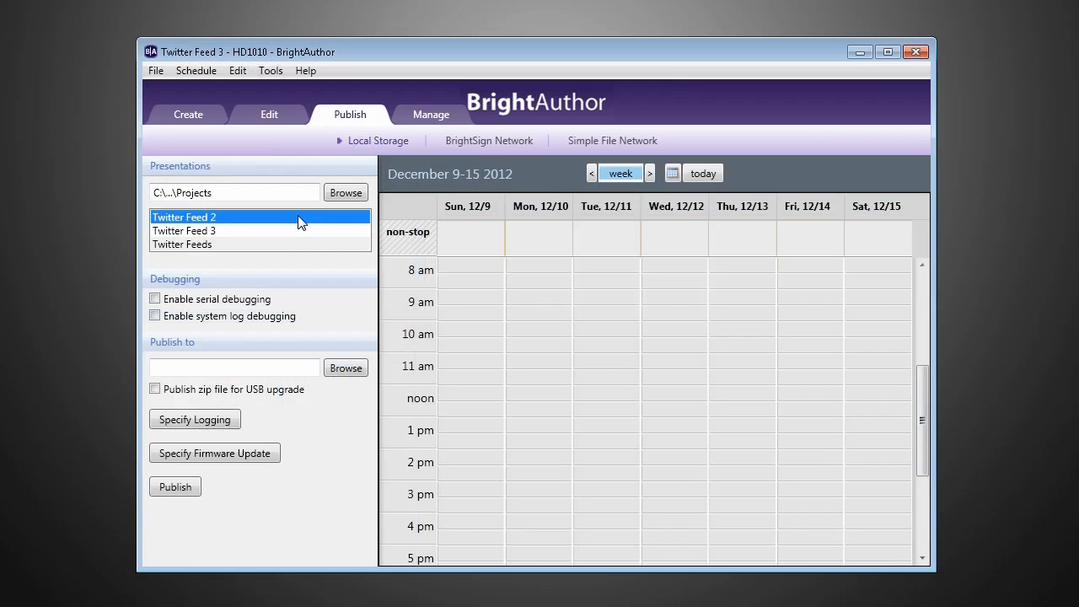
Step: Schedule the Twitter Feed 2 presentation on the morning and Twitter Feed 3 on the afternoon of Sunday, 12/9
{"action": "left_click_drag", "start_coordinate": [298, 219], "coordinate": [472, 313]}
{"action": "left_click_drag", "start_coordinate": [244, 237], "coordinate": [459, 504]}
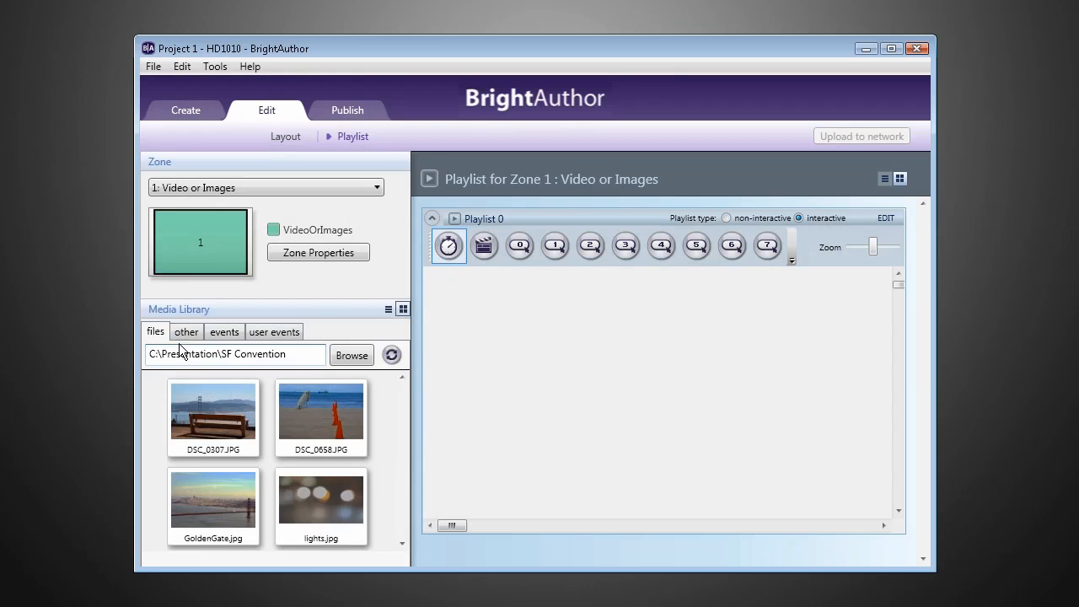
Step: Add a Live Text state to the interactive playlist of the Video or Images zone
{"action": "left_click", "coordinate": [182, 335]}
{"action": "scroll", "coordinate": [356, 438], "scroll_direction": "down", "scroll_amount": 3}
{"action": "left_click_drag", "start_coordinate": [326, 445], "coordinate": [542, 375]}
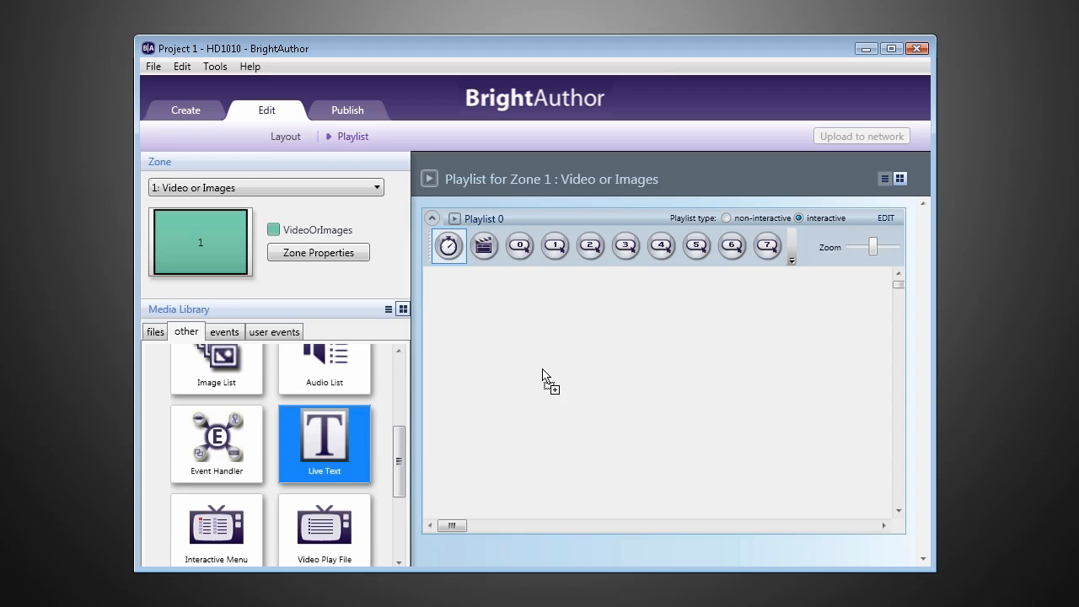
{"action": "left_click_drag", "start_coordinate": [541, 375], "coordinate": [541, 375]}
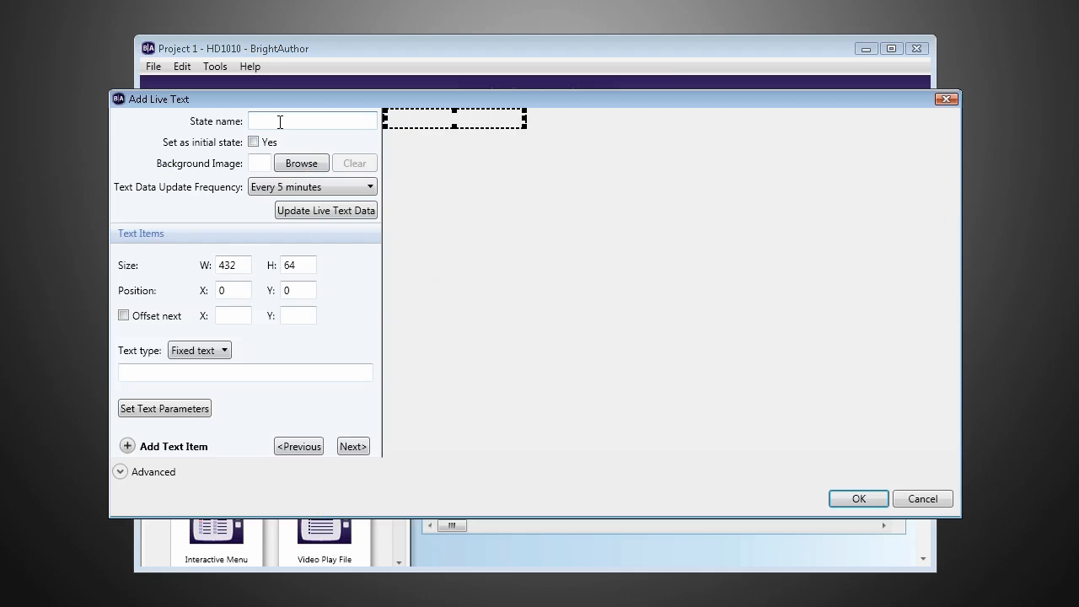
Step: Name the Live Text state Intro_paragraph and set it as the initial state
{"action": "left_click", "coordinate": [279, 121]}
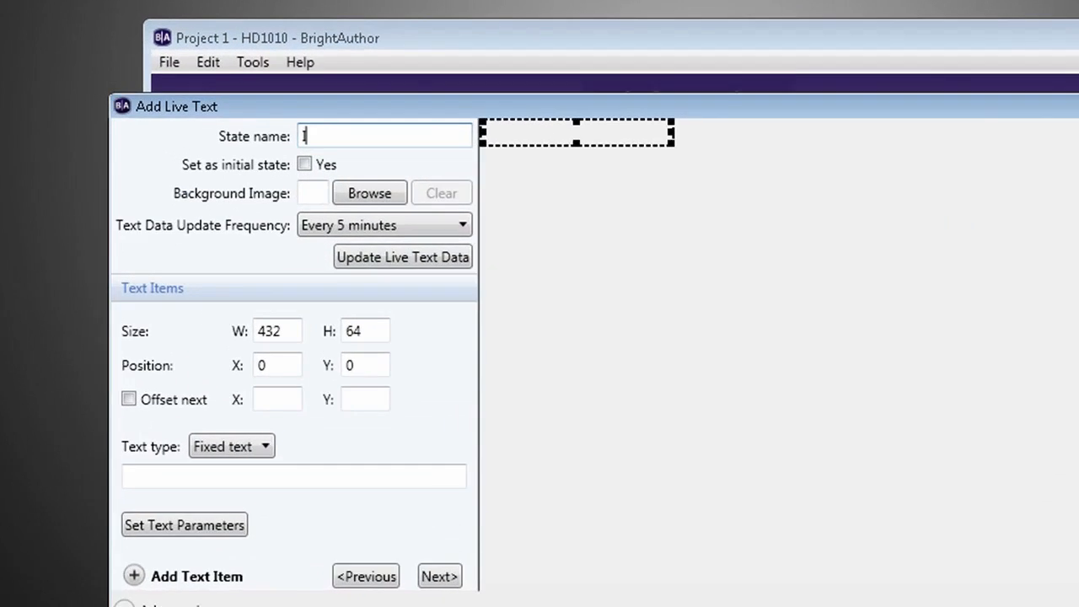
{"action": "type", "text": "Intro_"}
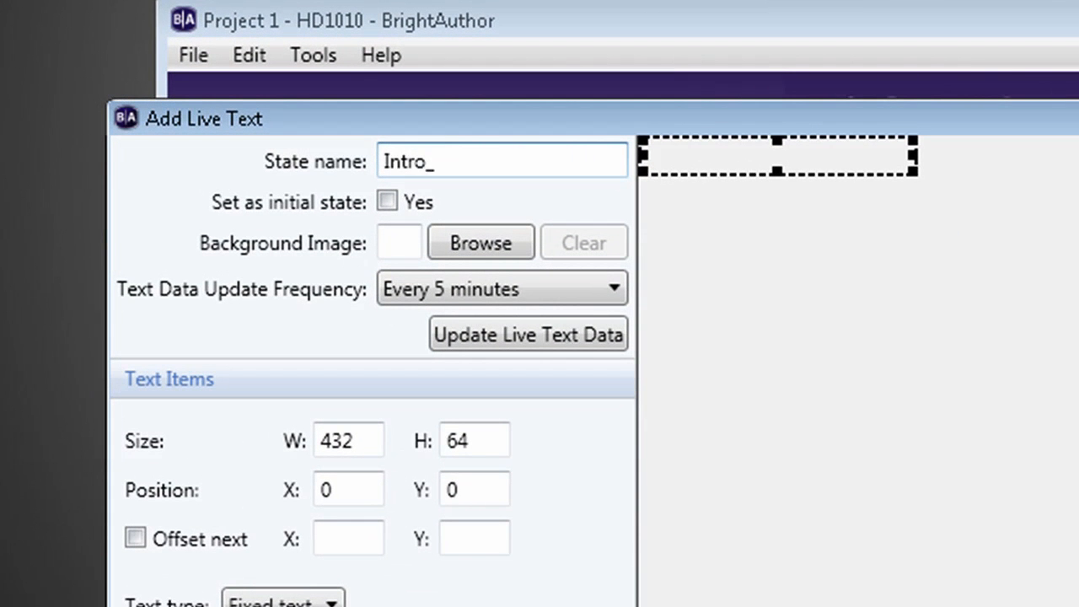
{"action": "type", "text": "paragraph"}
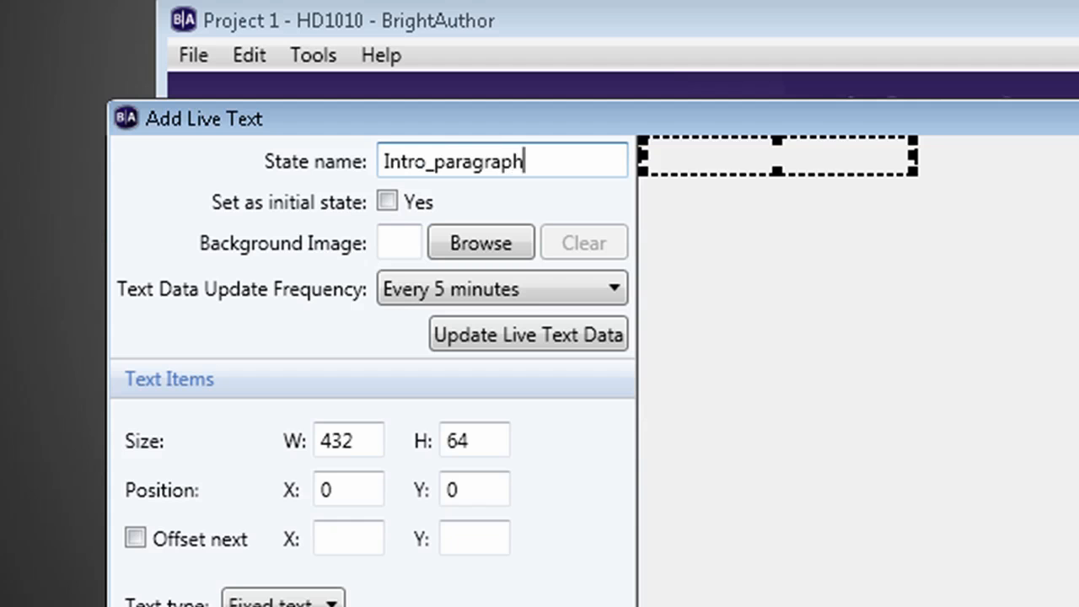
{"action": "left_click", "coordinate": [388, 200]}
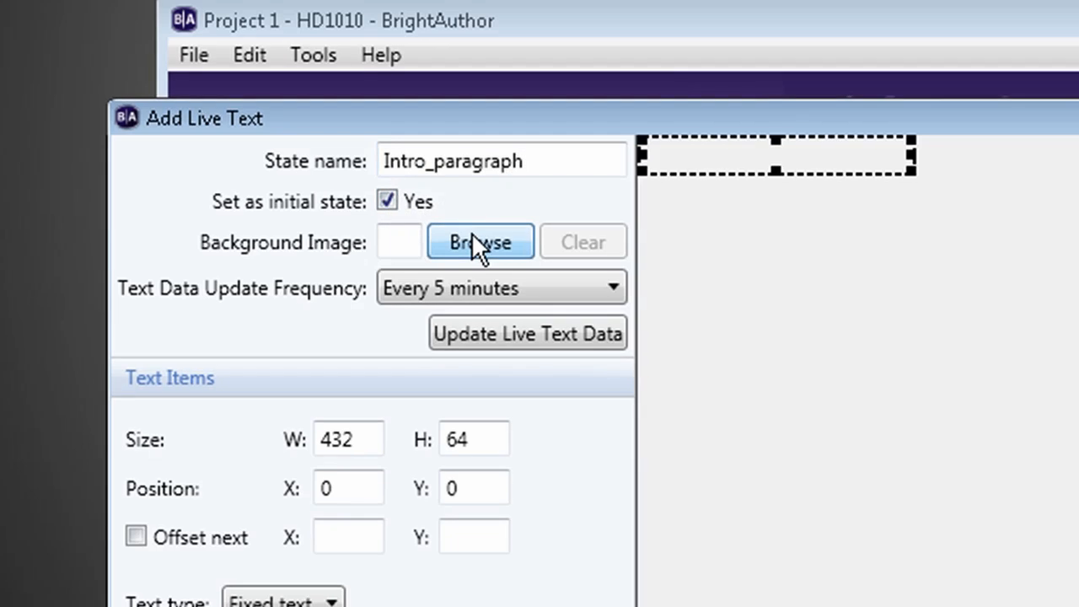
Step: Use BackgroundImage.jpg as the Live Text background and select a text data update frequency of every 5 minutes
{"action": "left_click", "coordinate": [474, 243]}
{"action": "left_click", "coordinate": [487, 440]}
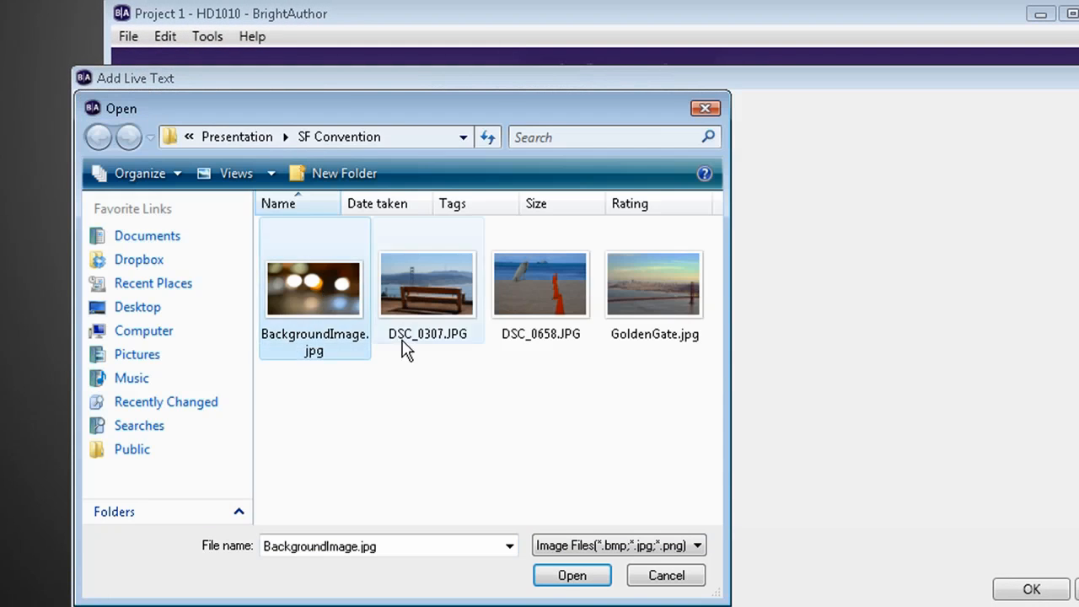
{"action": "left_click", "coordinate": [564, 577]}
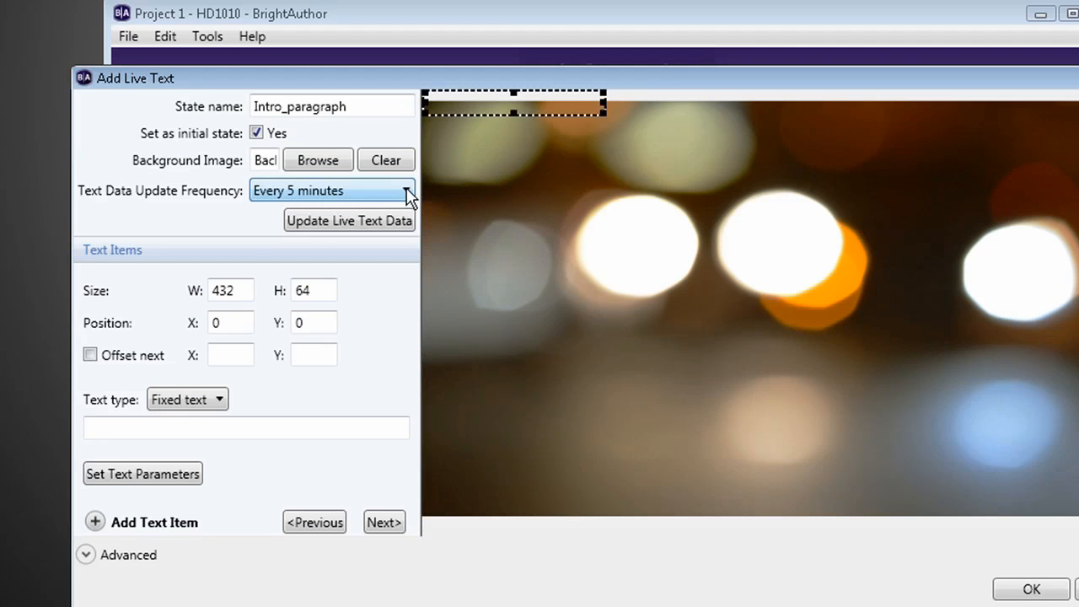
{"action": "left_click", "coordinate": [407, 192]}
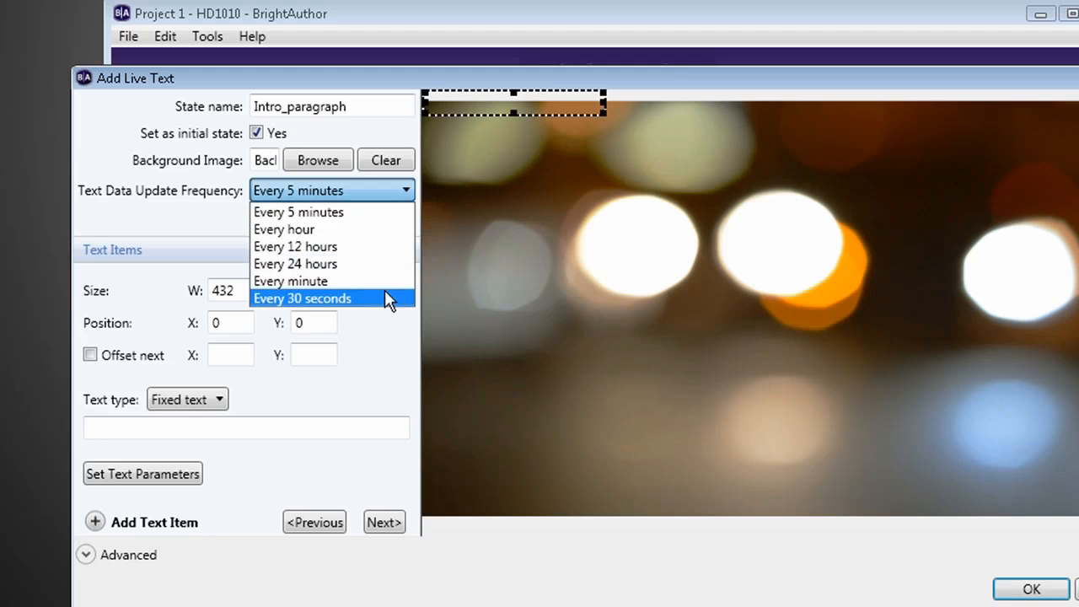
{"action": "left_click", "coordinate": [405, 212]}
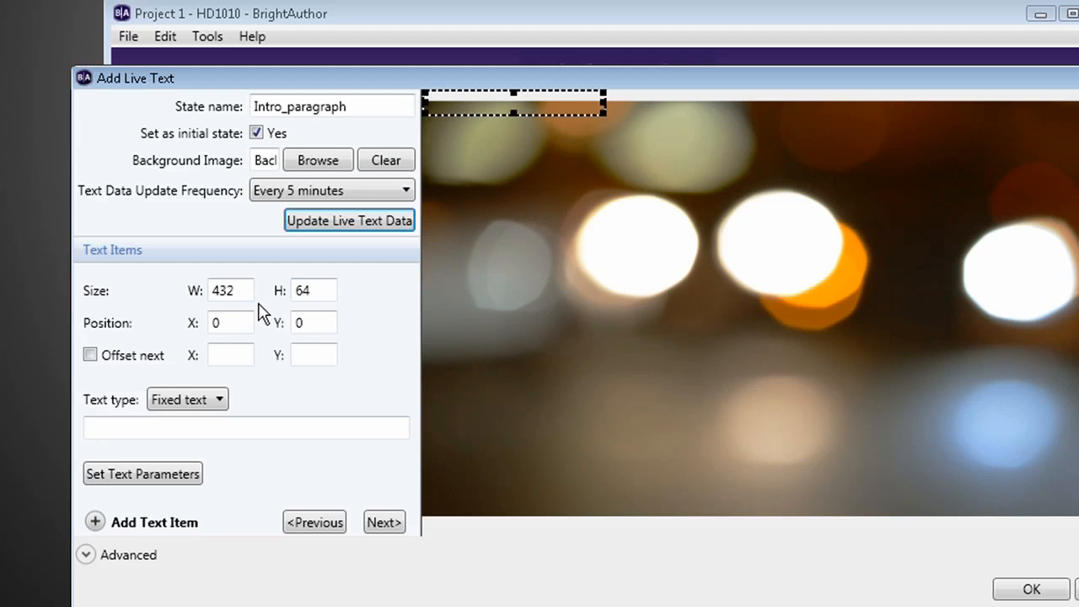
{"action": "left_click", "coordinate": [237, 290]}
{"action": "left_click_drag", "start_coordinate": [237, 290], "coordinate": [212, 289]}
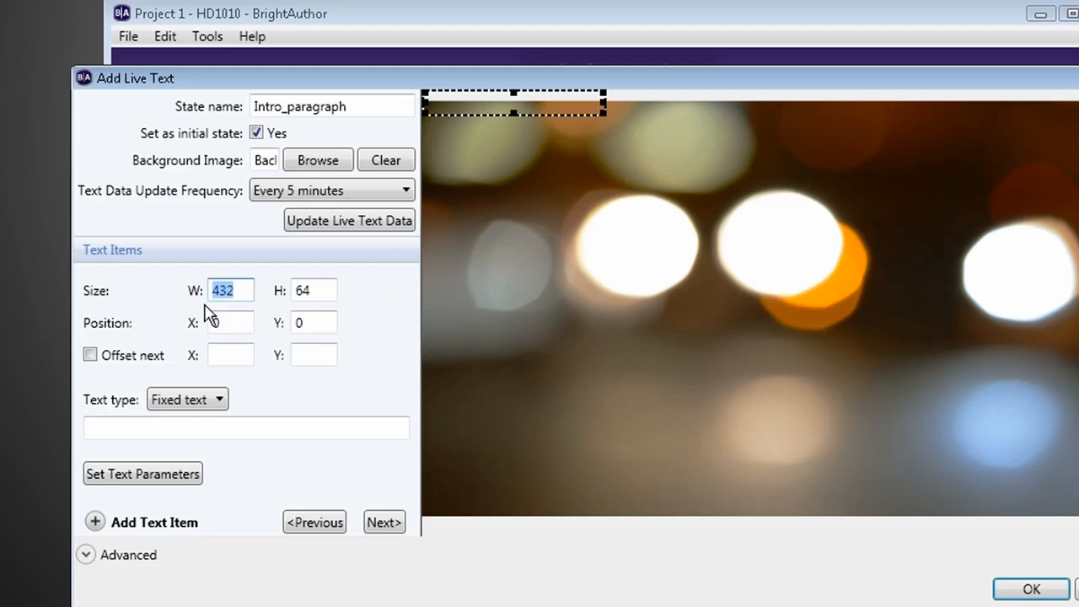
{"action": "left_click", "coordinate": [312, 289]}
{"action": "left_click_drag", "start_coordinate": [311, 290], "coordinate": [296, 291]}
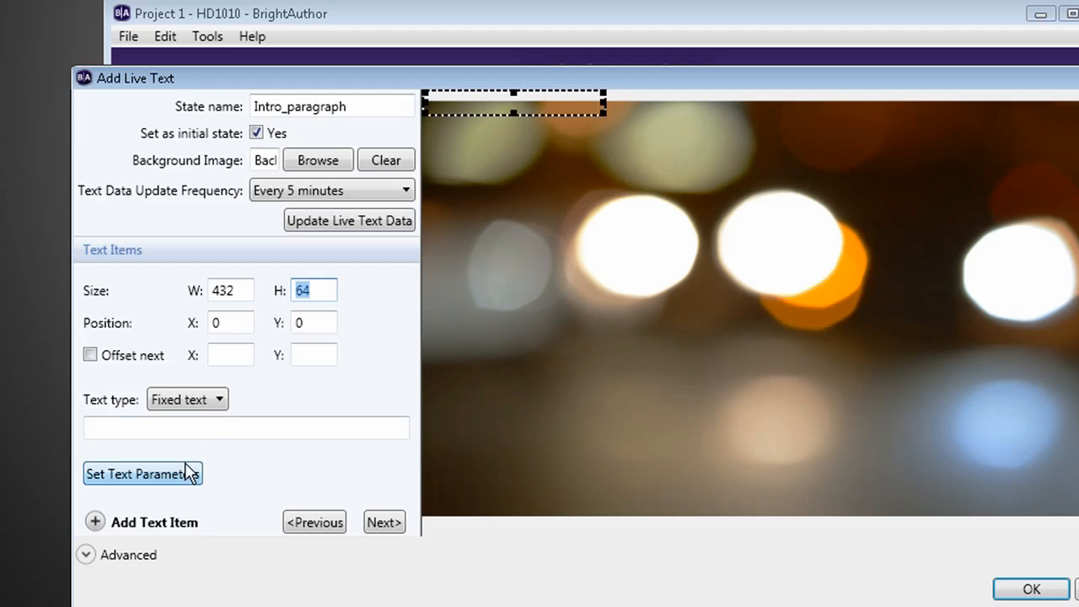
Step: Enable a background text color for the text item with 100% transparency, and accept the text parameters and the Live Text state
{"action": "left_click", "coordinate": [143, 474]}
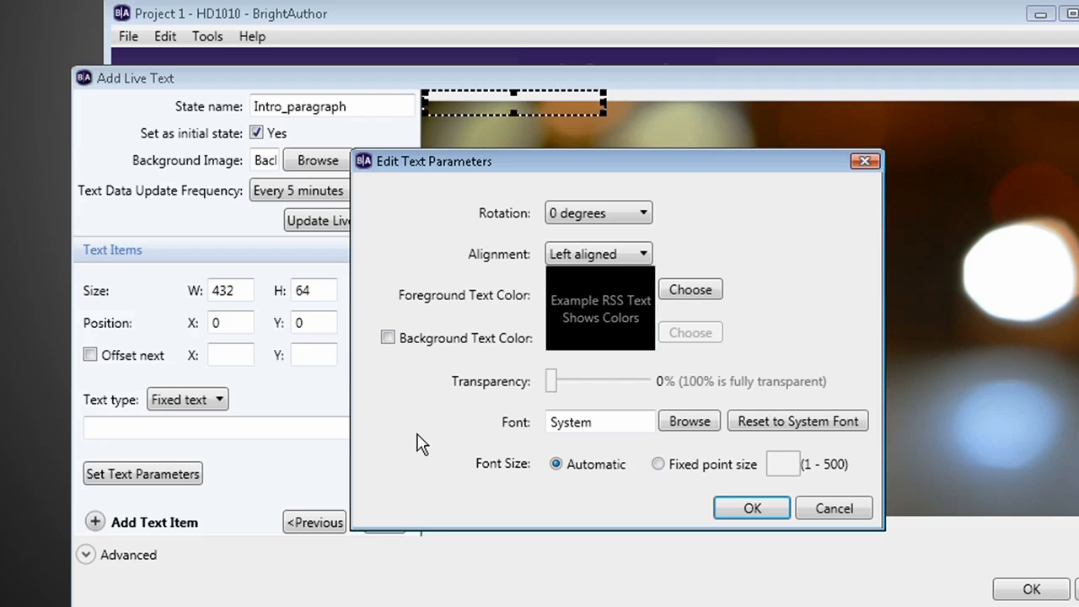
{"action": "left_click", "coordinate": [388, 338]}
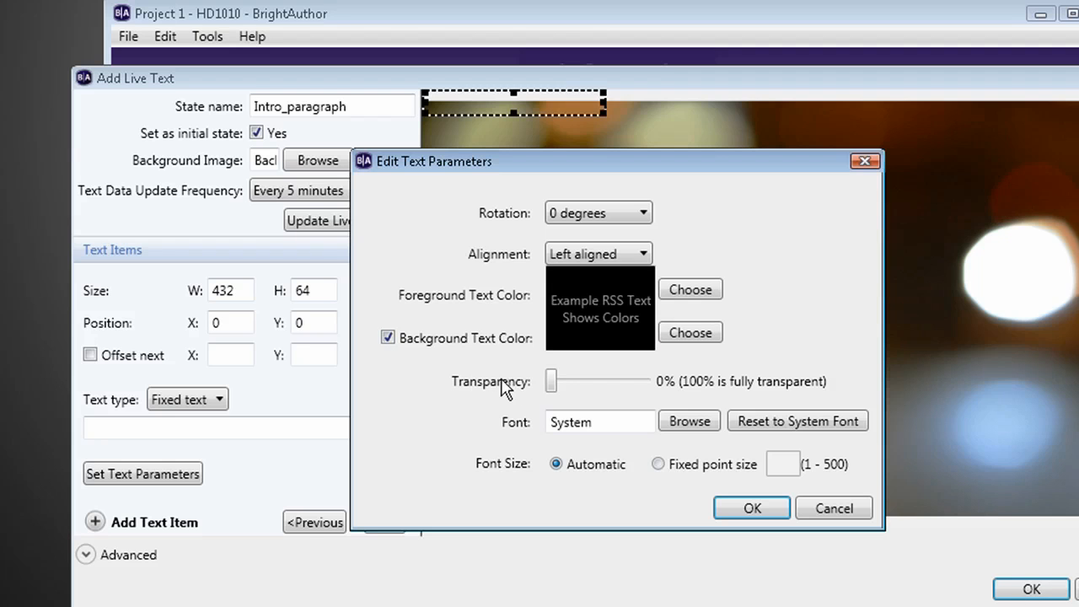
{"action": "left_click_drag", "start_coordinate": [554, 389], "coordinate": [651, 400]}
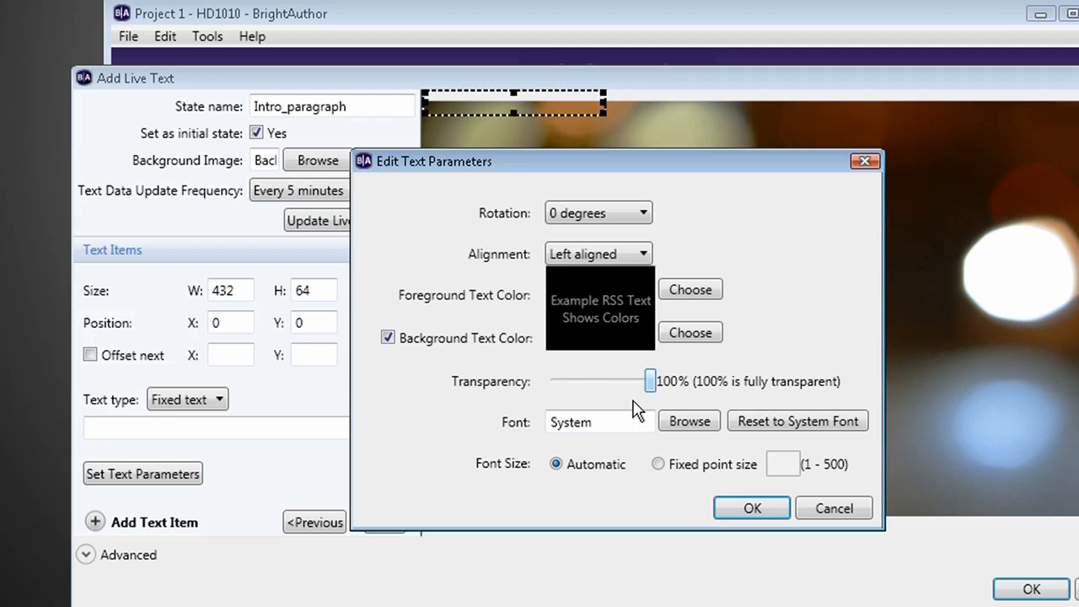
{"action": "left_click", "coordinate": [387, 338]}
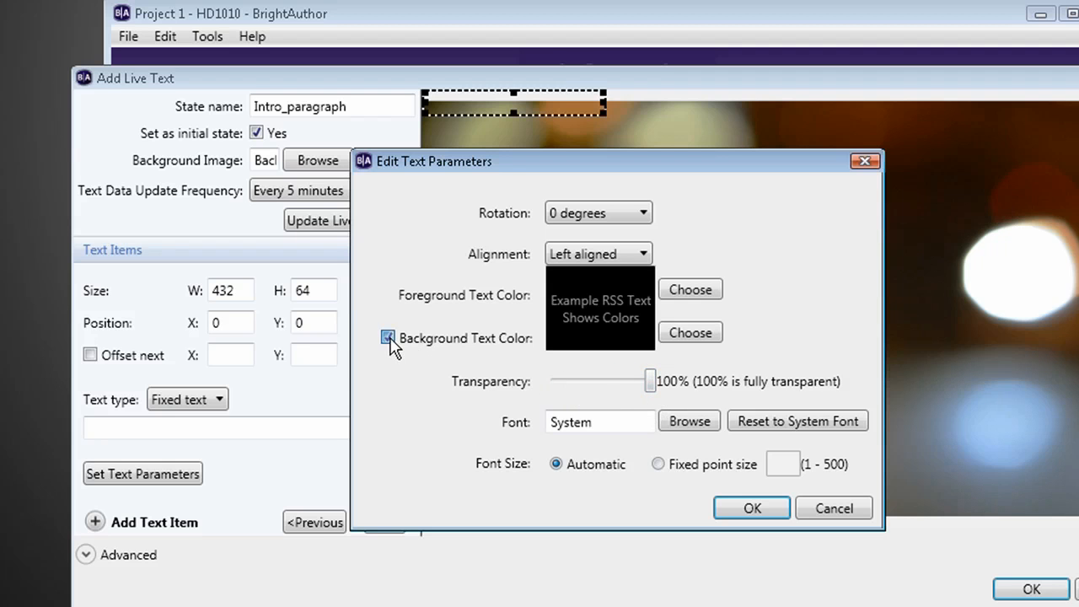
{"action": "left_click", "coordinate": [730, 508]}
{"action": "left_click", "coordinate": [619, 396]}
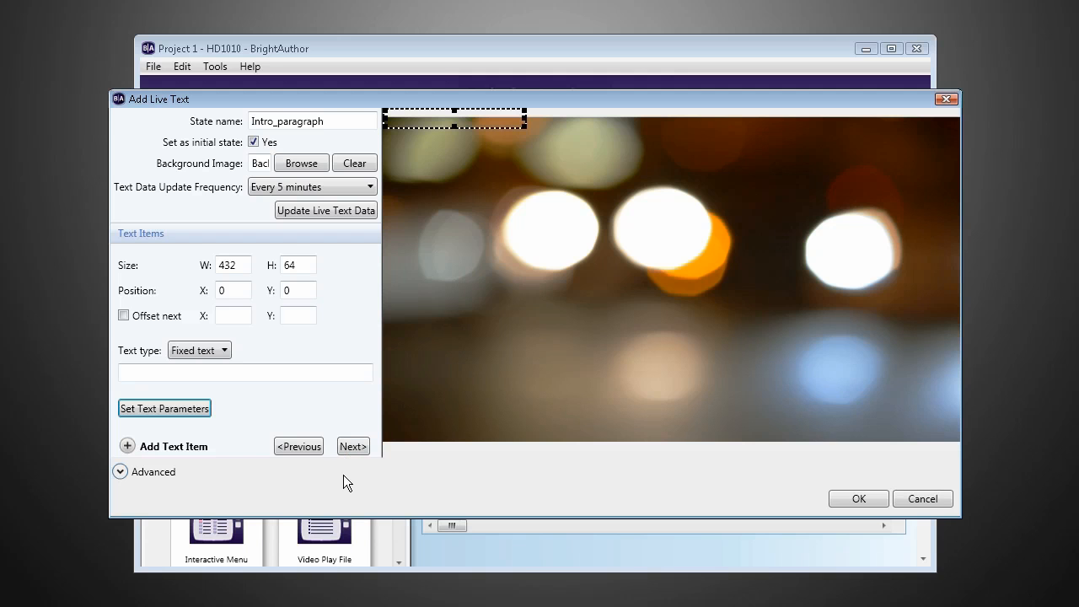
{"action": "left_click", "coordinate": [845, 500]}
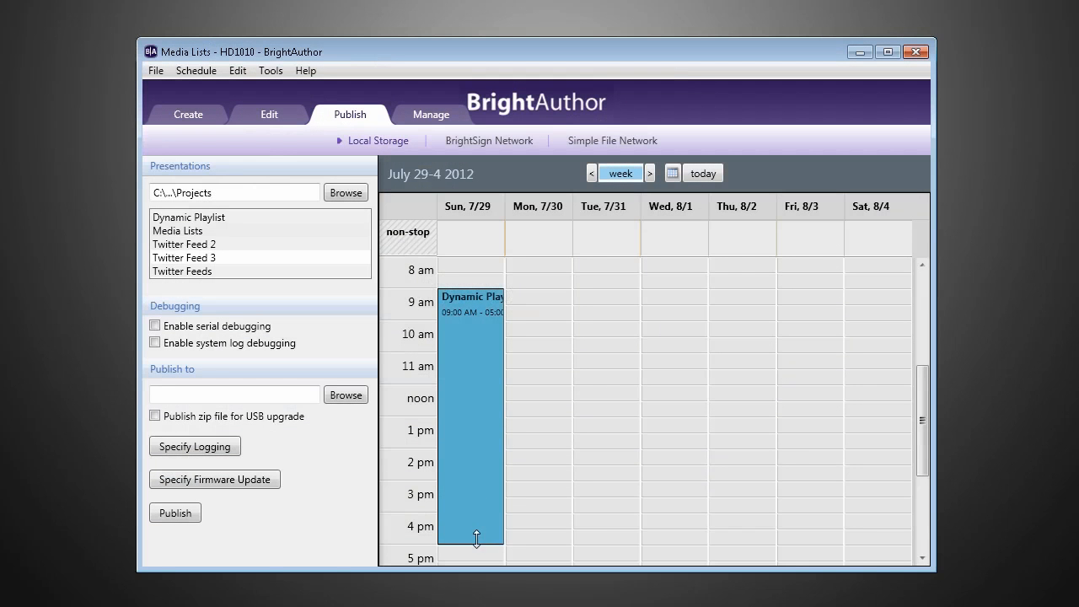
Step: Shorten Sunday's Dynamic Playlist slot to end at about noon and schedule Media Lists late that afternoon
{"action": "left_click_drag", "start_coordinate": [476, 538], "coordinate": [479, 389]}
{"action": "left_click_drag", "start_coordinate": [216, 233], "coordinate": [468, 540]}
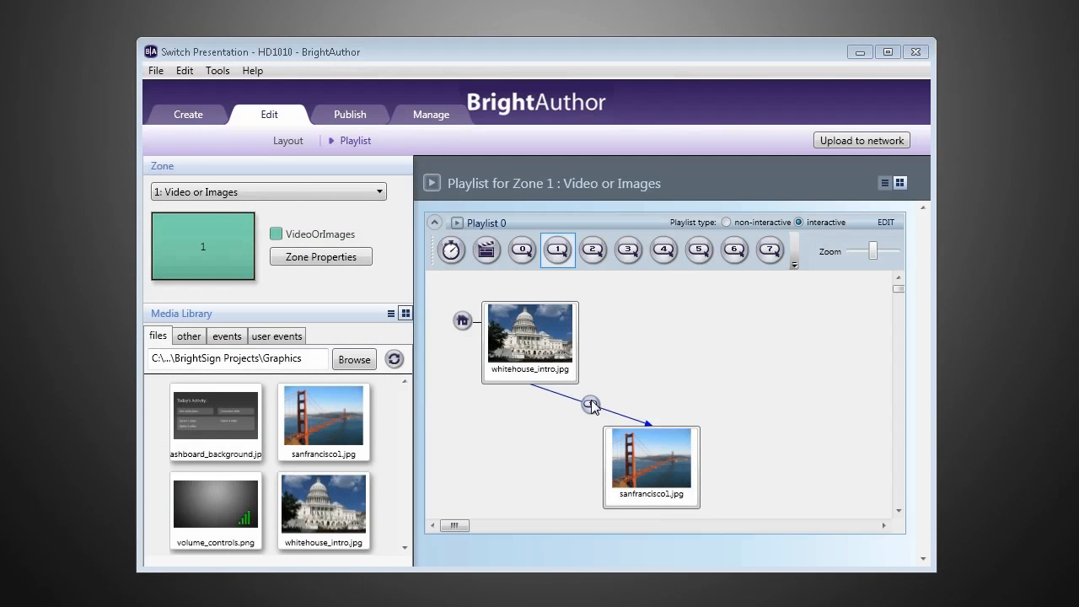
Step: Add a Switch to Presentation command to the GPIO event linking whitehouse_intro.jpg to sanfrancisco1.jpg, and open its presentation choices
{"action": "double_click", "coordinate": [592, 406]}
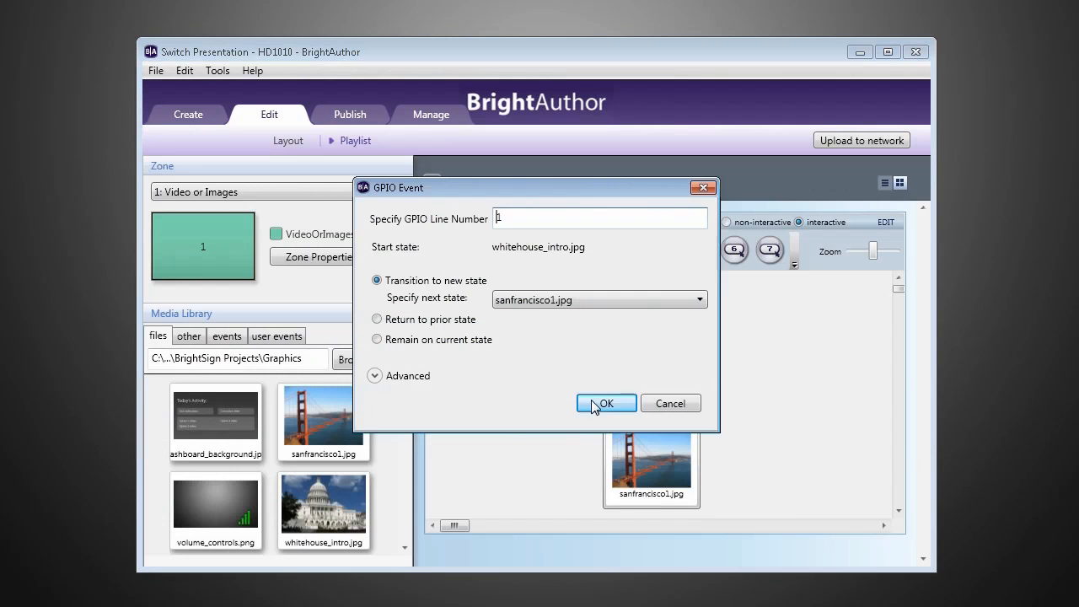
{"action": "left_click", "coordinate": [417, 383]}
{"action": "left_click", "coordinate": [381, 470]}
{"action": "left_click", "coordinate": [614, 518]}
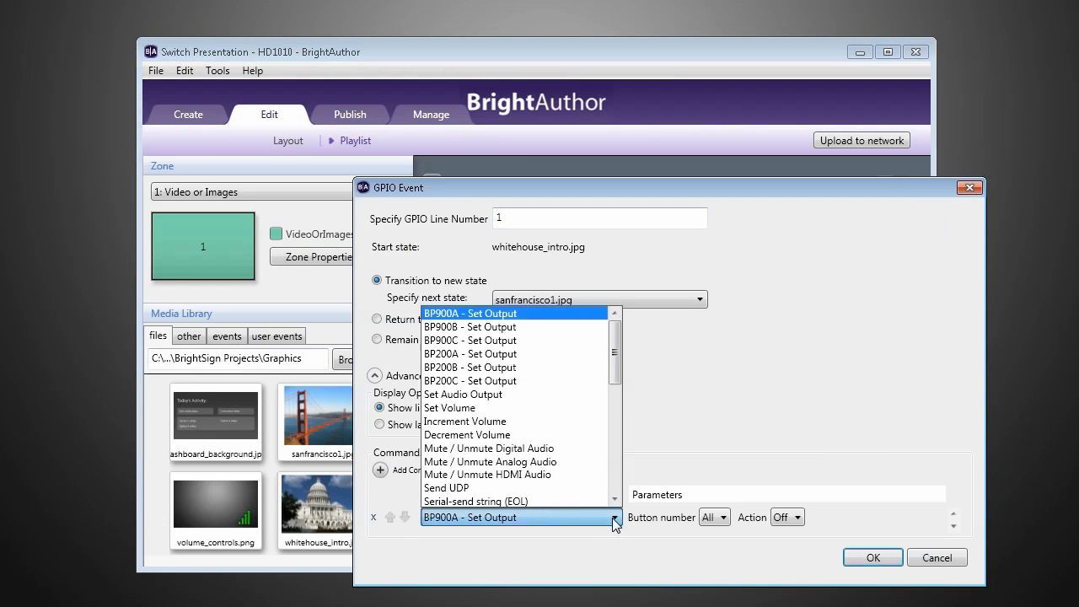
{"action": "left_click_drag", "start_coordinate": [616, 362], "coordinate": [621, 504]}
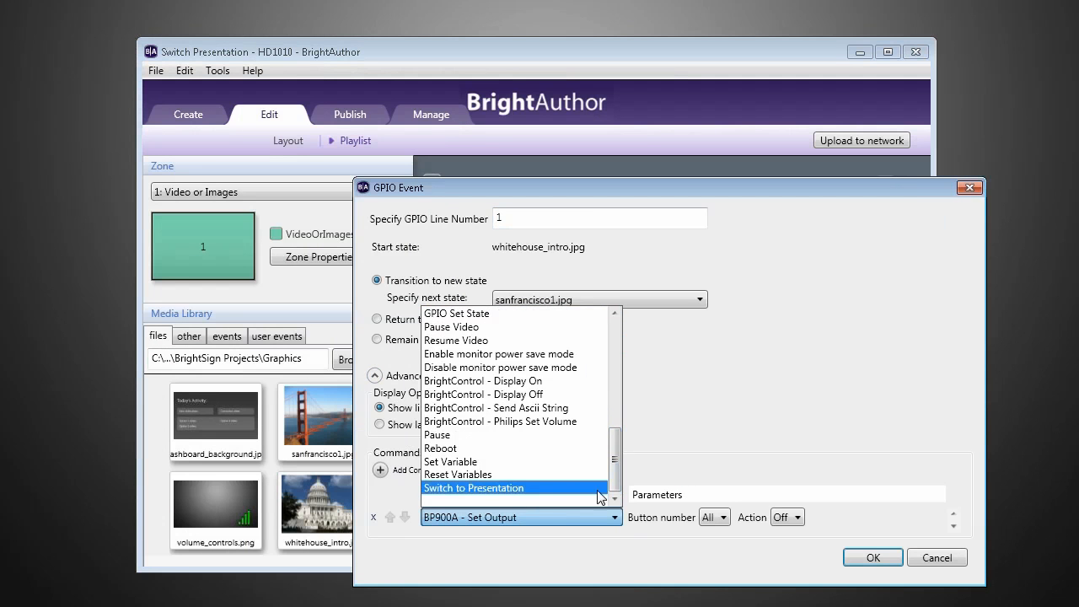
{"action": "left_click", "coordinate": [506, 500]}
{"action": "left_click", "coordinate": [723, 515]}
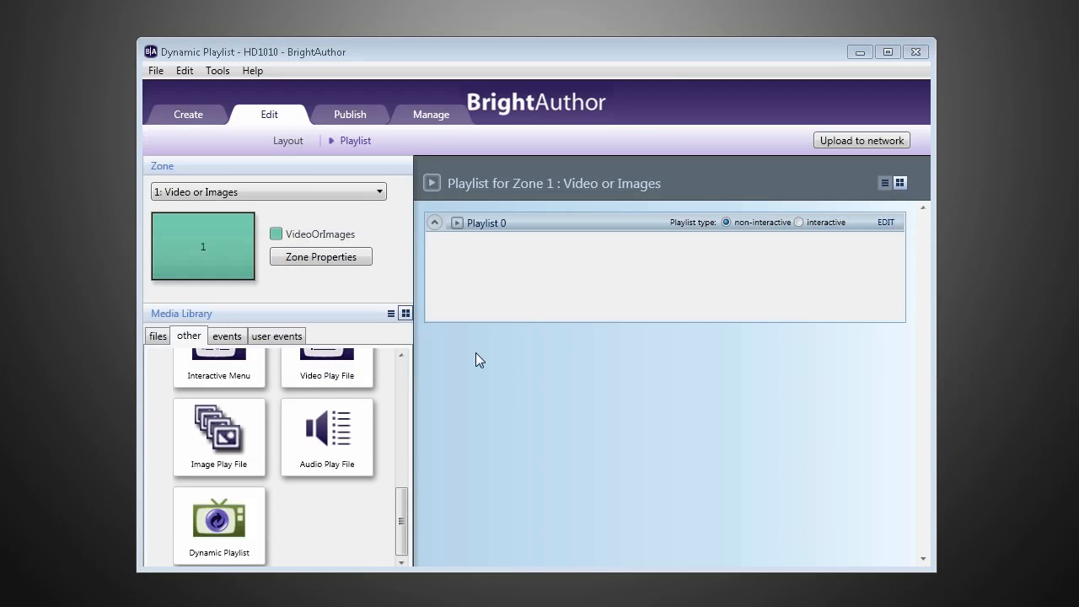
Step: Start a new dynamic playlist
{"action": "left_click", "coordinate": [203, 114]}
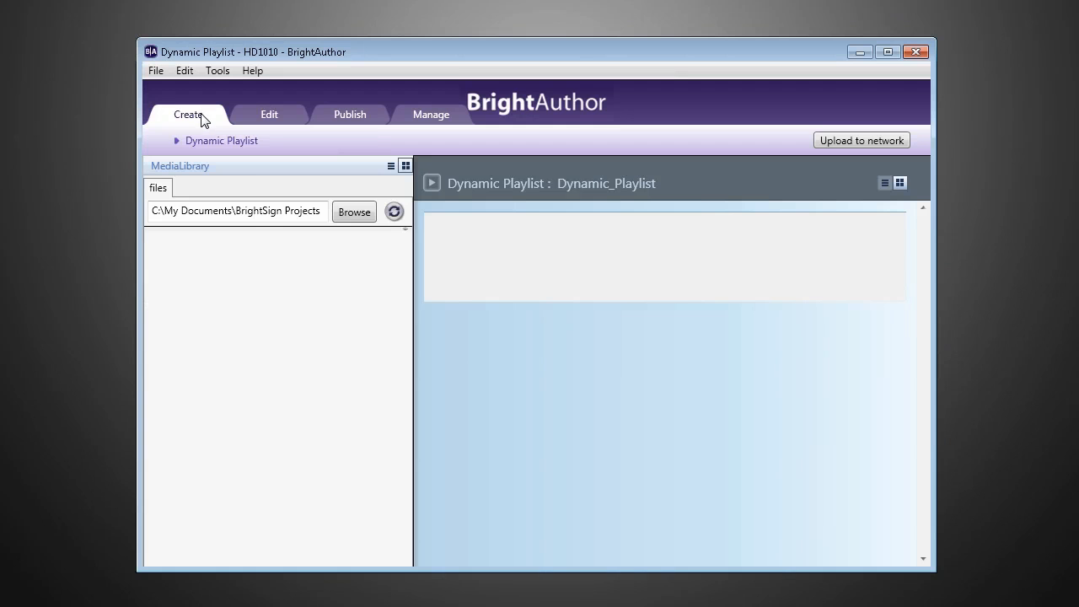
{"action": "left_click", "coordinate": [155, 72]}
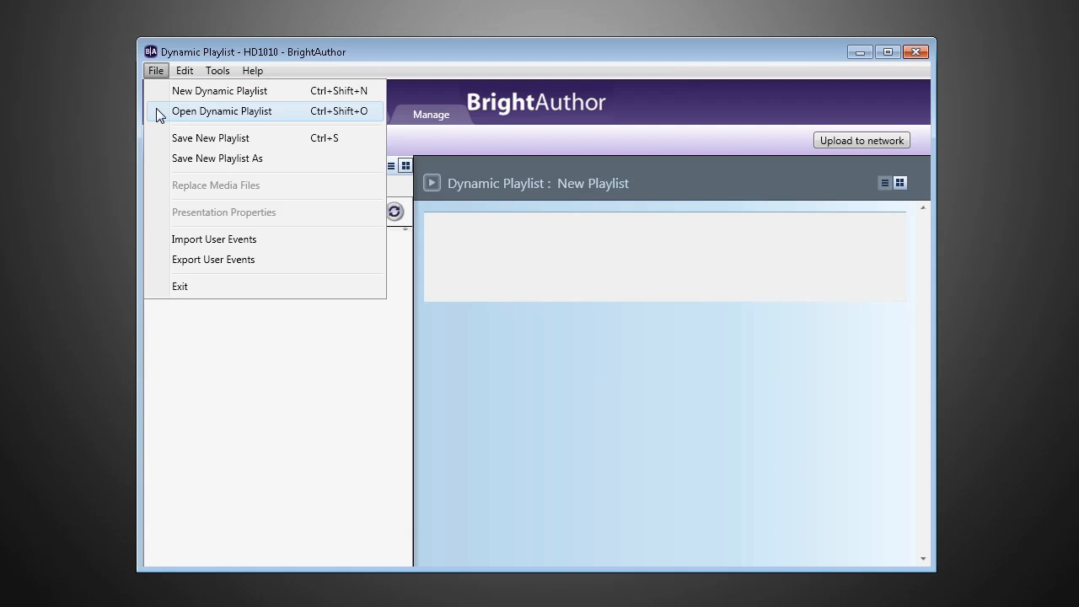
{"action": "left_click", "coordinate": [157, 95]}
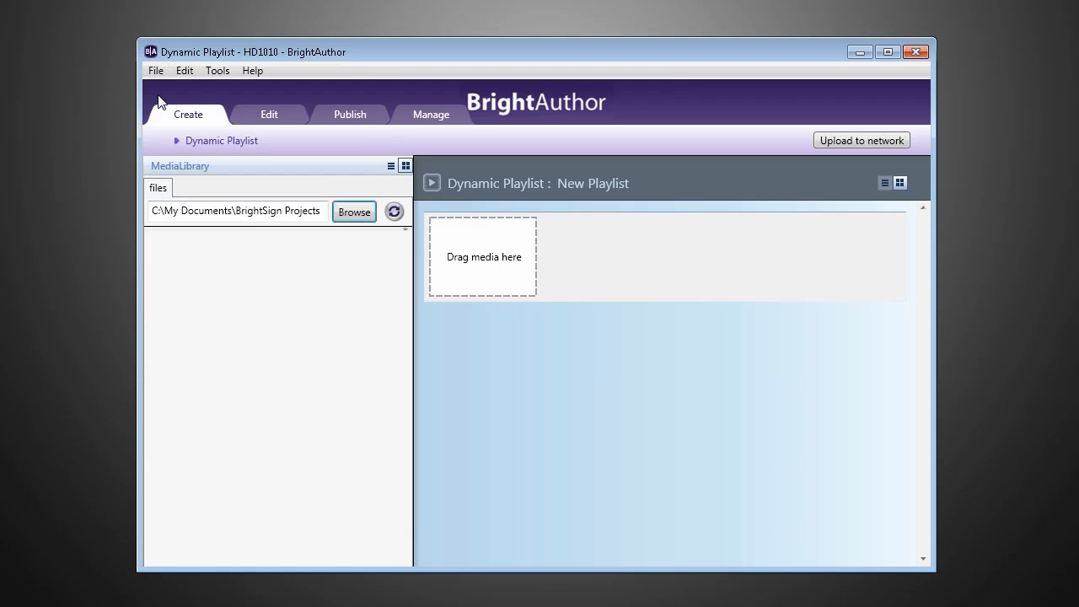
Step: Load the Graphics folder inside BrightSign Projects into the media library
{"action": "left_click", "coordinate": [359, 216]}
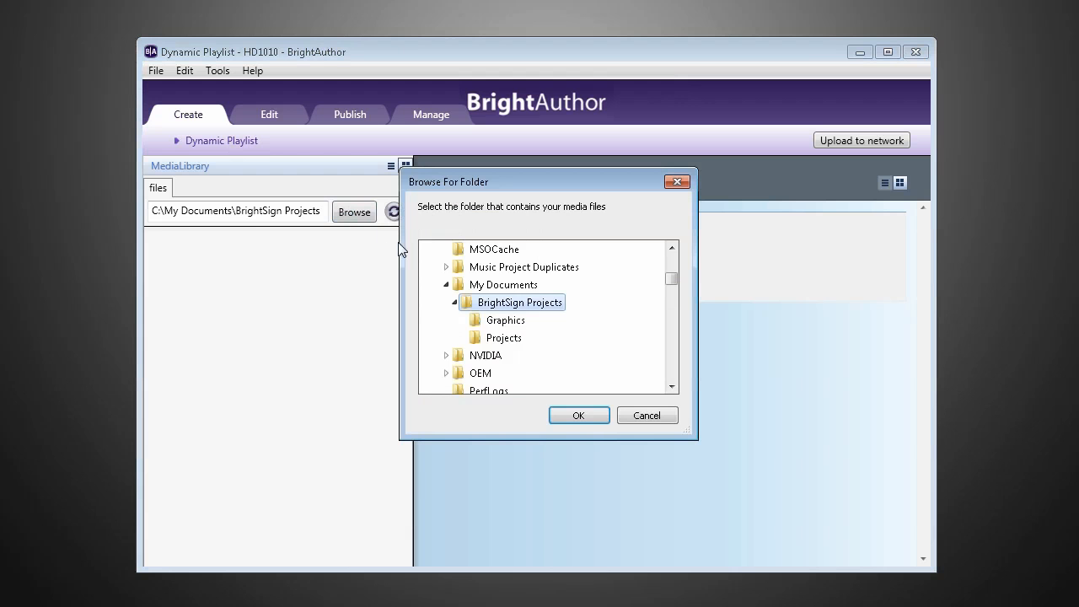
{"action": "left_click", "coordinate": [504, 321]}
{"action": "left_click", "coordinate": [578, 415]}
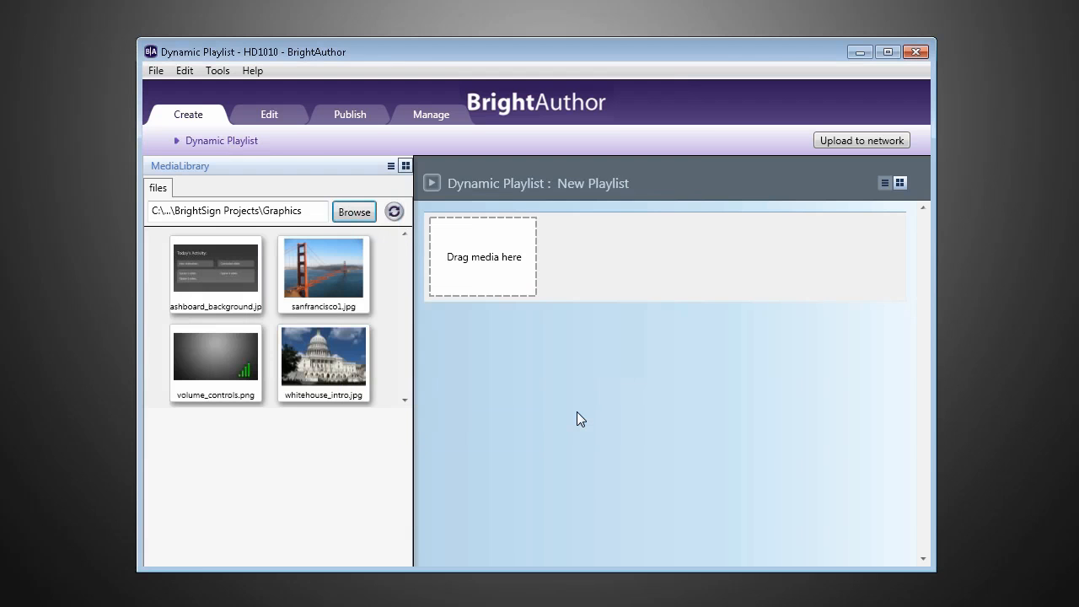
Step: Fill the new dynamic playlist with sanfrancisco1.jpg, whitehouse_intro.jpg and the dashboard background image, in that order
{"action": "left_click_drag", "start_coordinate": [337, 305], "coordinate": [460, 274]}
{"action": "left_click_drag", "start_coordinate": [339, 349], "coordinate": [558, 289]}
{"action": "left_click", "coordinate": [213, 285]}
{"action": "left_click_drag", "start_coordinate": [214, 282], "coordinate": [644, 258]}
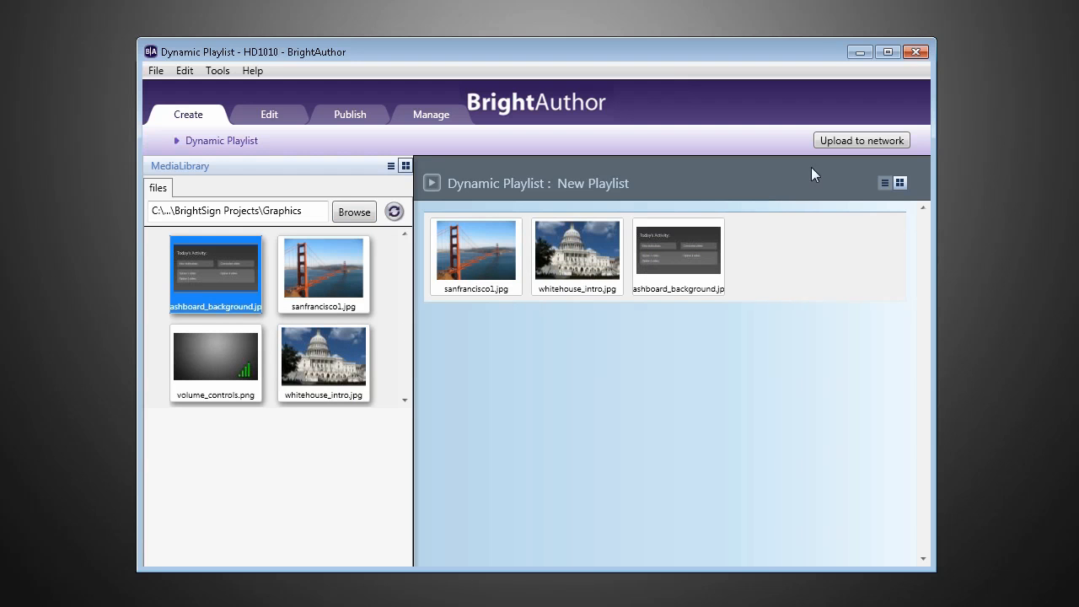
Step: Upload the new dynamic playlist to the network
{"action": "left_click", "coordinate": [854, 140]}
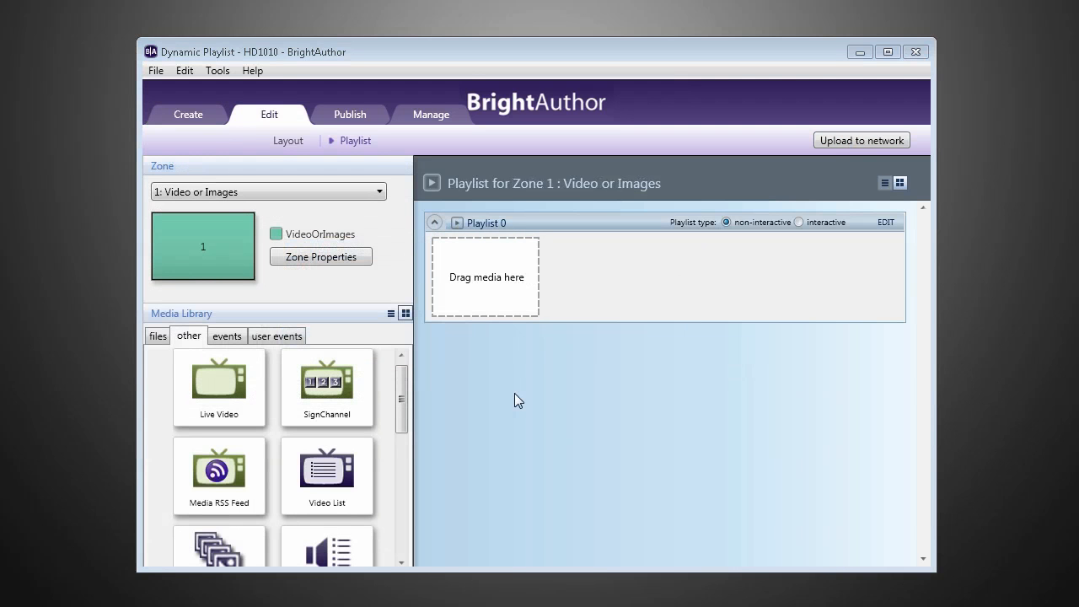
Step: Add a Dynamic Playlist item to the non-interactive playlist of the Video or Images zone, using Dynamic_Playlist as its source
{"action": "left_click_drag", "start_coordinate": [410, 393], "coordinate": [388, 534]}
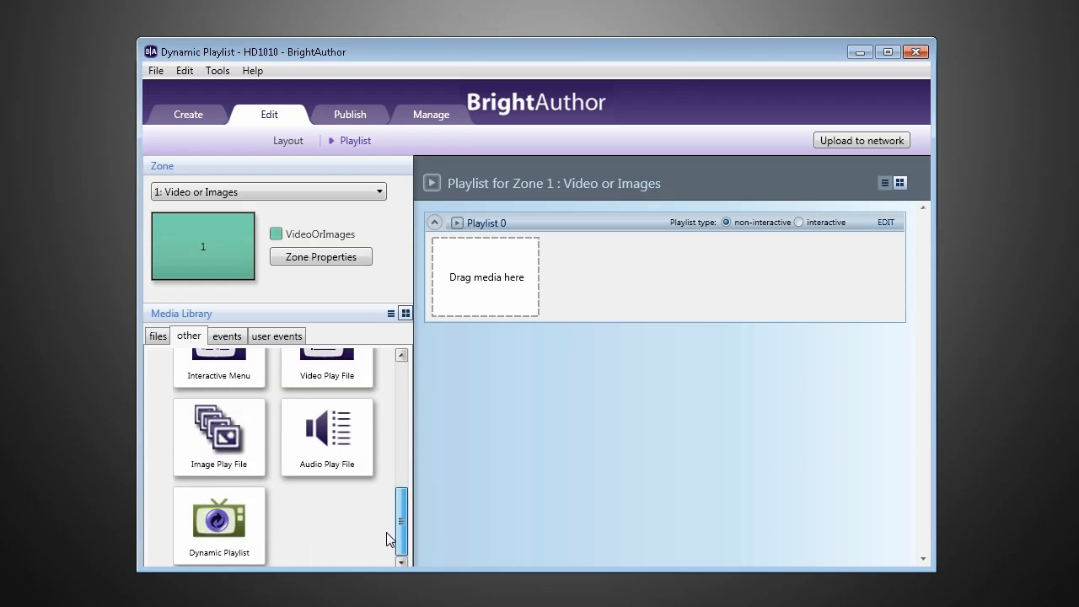
{"action": "left_click_drag", "start_coordinate": [243, 531], "coordinate": [490, 280]}
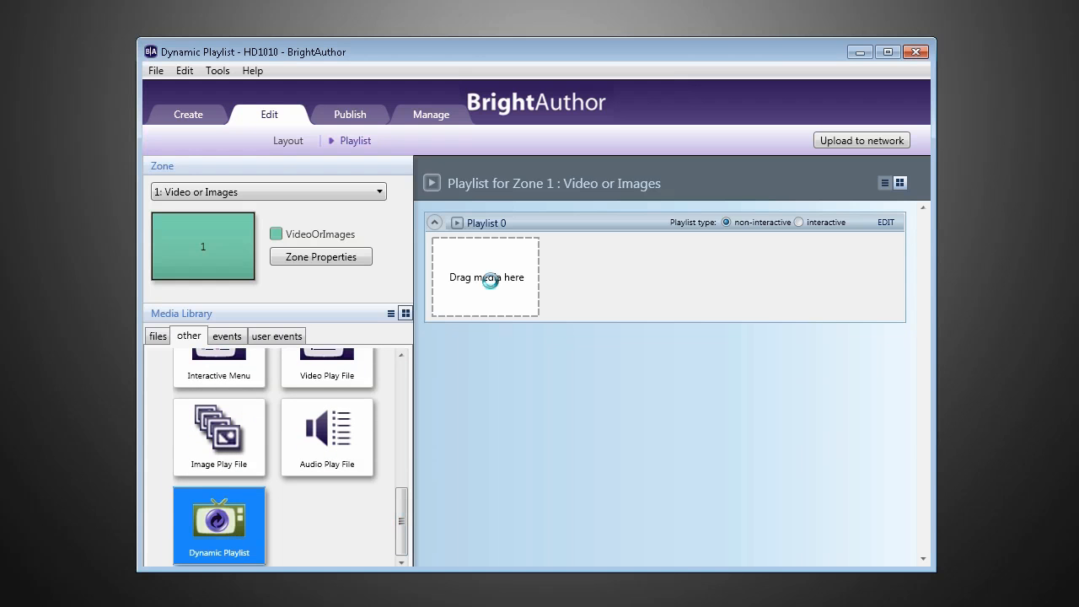
{"action": "left_click", "coordinate": [533, 297]}
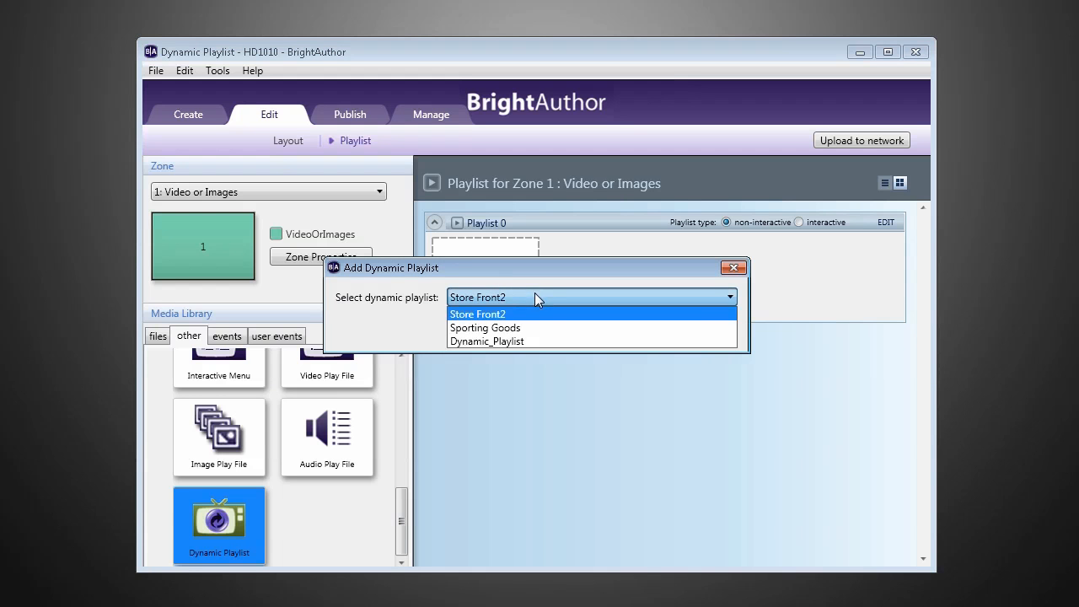
{"action": "left_click", "coordinate": [534, 340]}
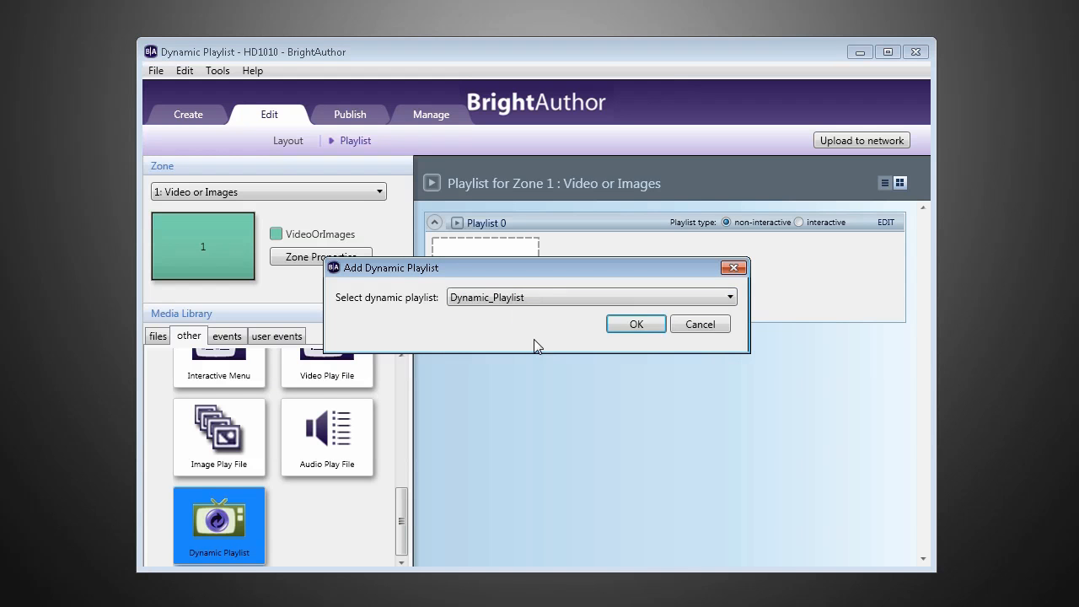
{"action": "left_click", "coordinate": [637, 325]}
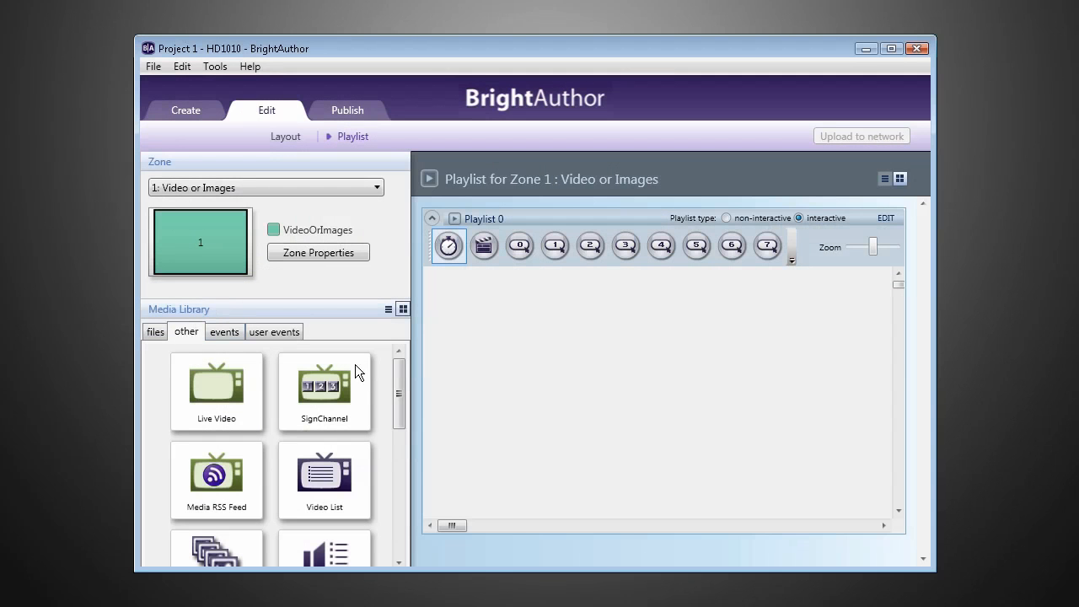
Step: Add a Video List state to the interactive playlist and name the media list Introduction
{"action": "scroll", "coordinate": [394, 377], "scroll_direction": "down", "scroll_amount": 1}
{"action": "left_click_drag", "start_coordinate": [331, 396], "coordinate": [597, 404]}
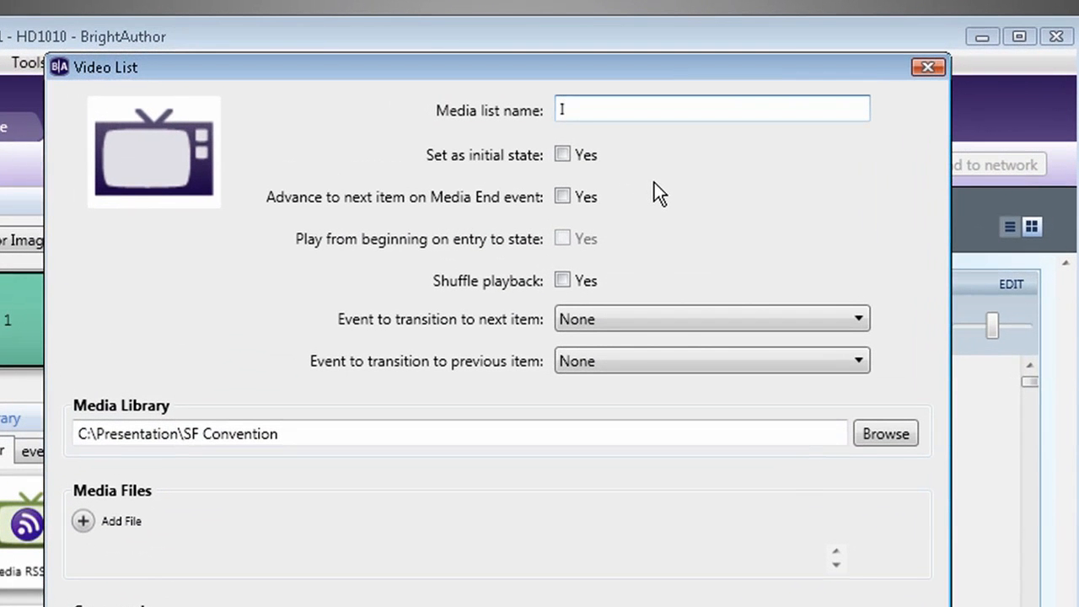
{"action": "type", "text": "Introduction"}
Step: Set the video list as initial state and enable advancing on Media End, playing from the beginning on entry and shuffle playback
{"action": "left_click", "coordinate": [562, 155]}
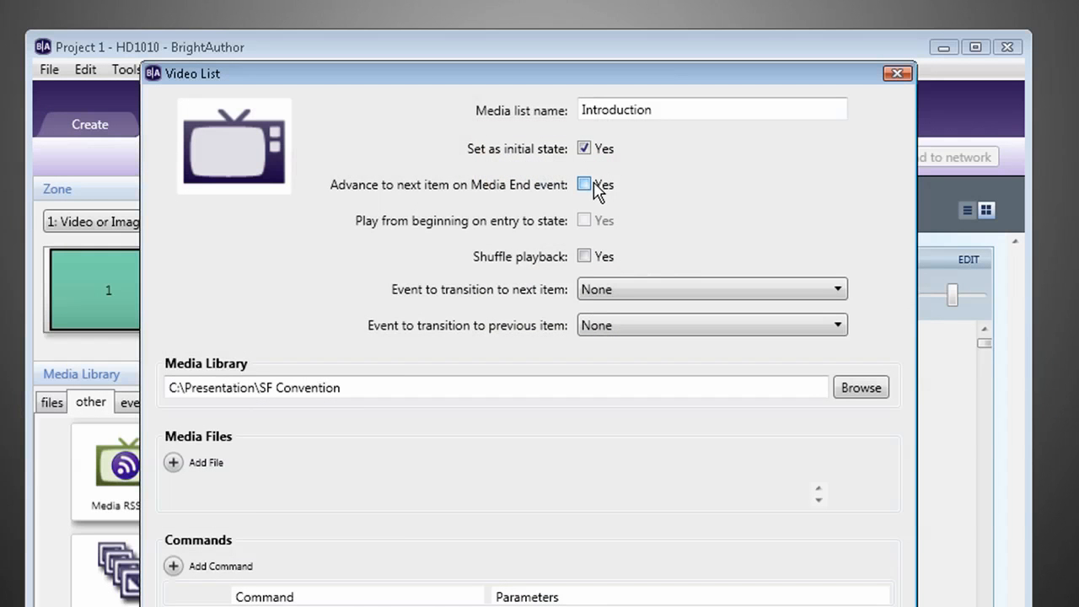
{"action": "left_click", "coordinate": [588, 185]}
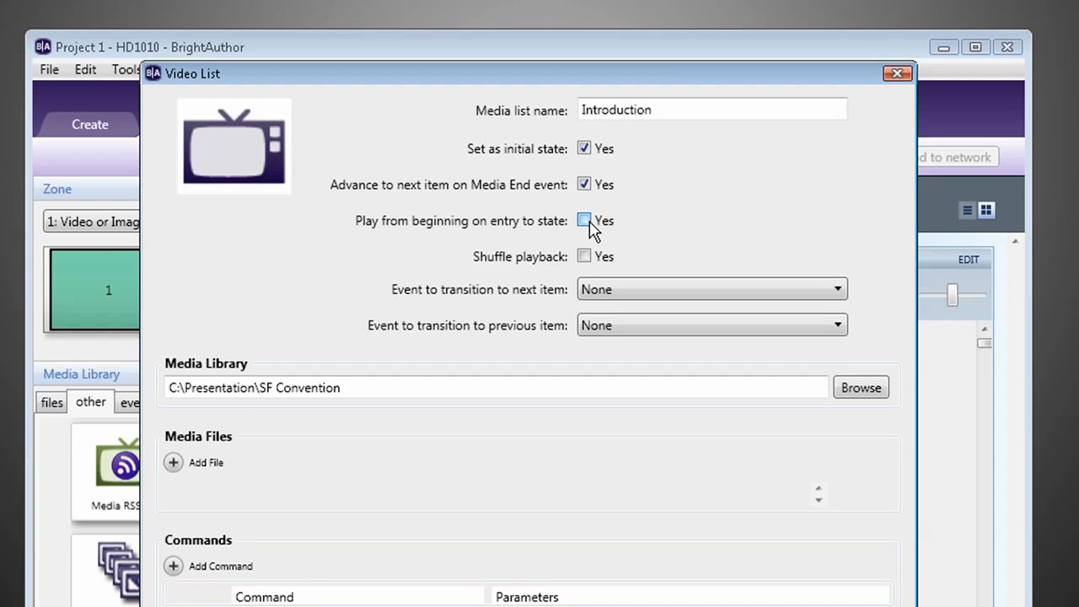
{"action": "left_click", "coordinate": [589, 223]}
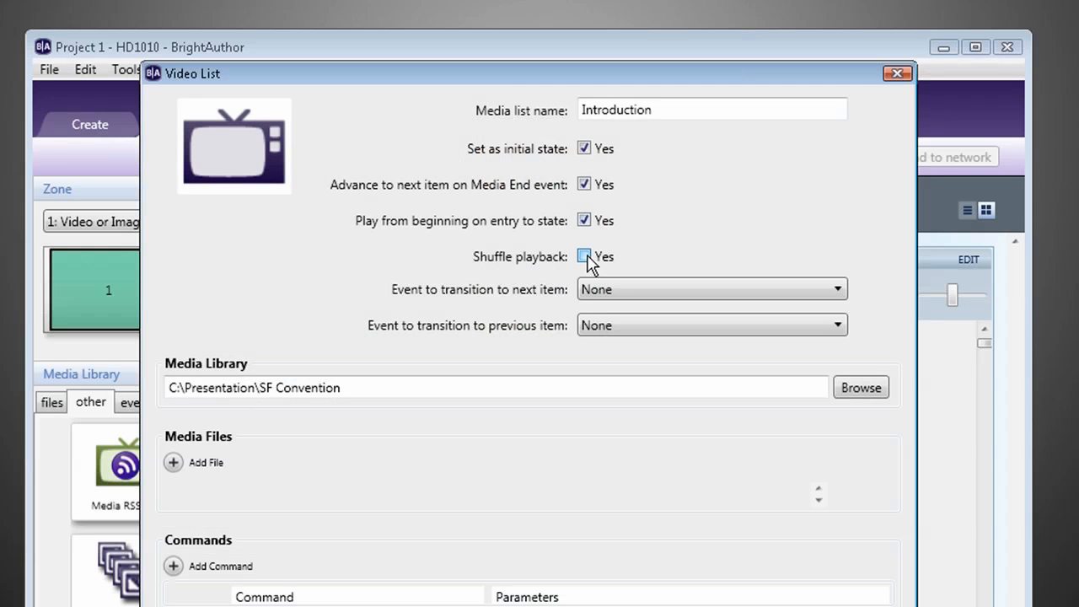
{"action": "left_click", "coordinate": [584, 257]}
Step: Examine the events available for transitioning to the next and previous items of the video list
{"action": "left_click", "coordinate": [838, 291]}
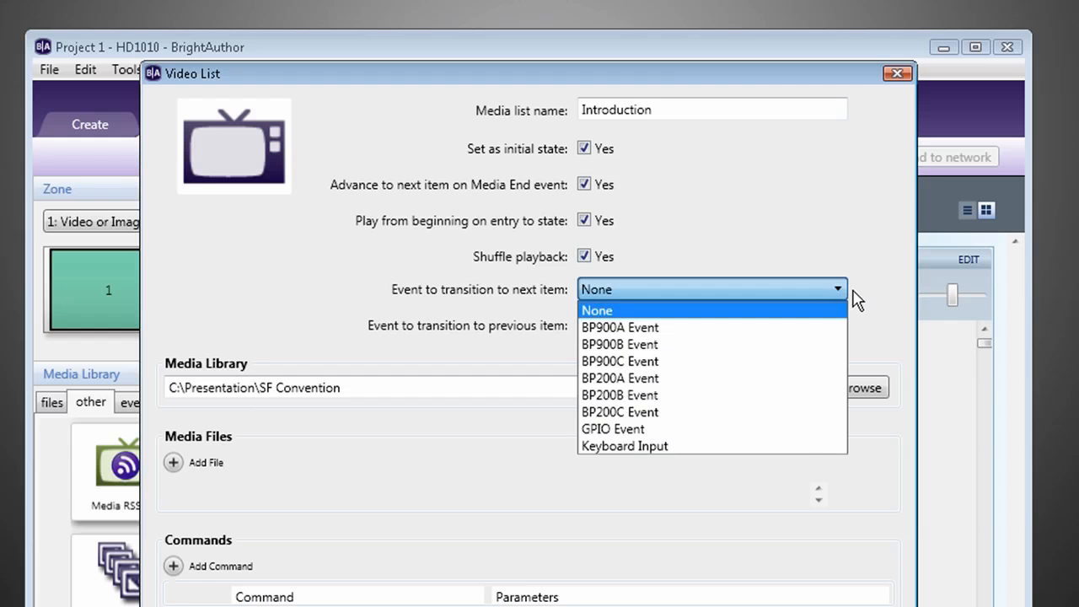
{"action": "left_click", "coordinate": [861, 302]}
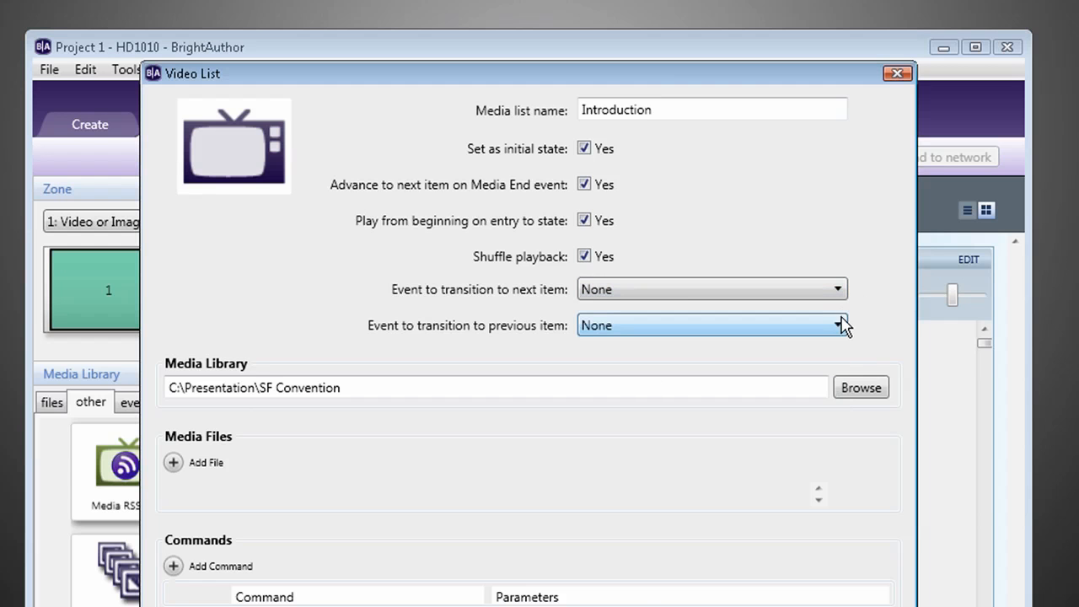
{"action": "left_click", "coordinate": [839, 325]}
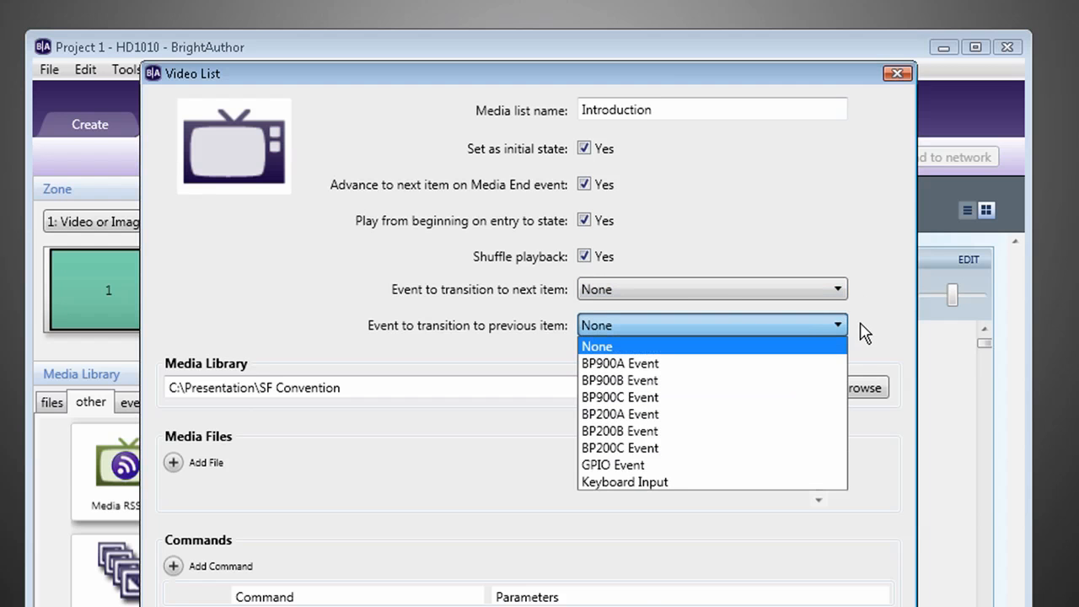
{"action": "left_click", "coordinate": [868, 333]}
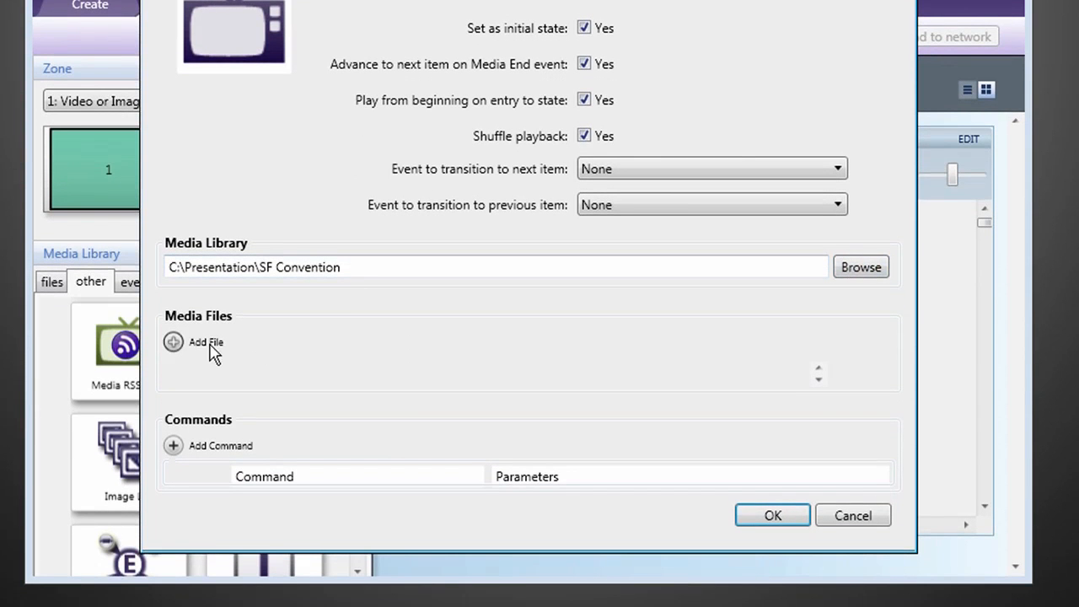
Step: Add an empty media file entry to the Introduction video list
{"action": "left_click", "coordinate": [173, 344]}
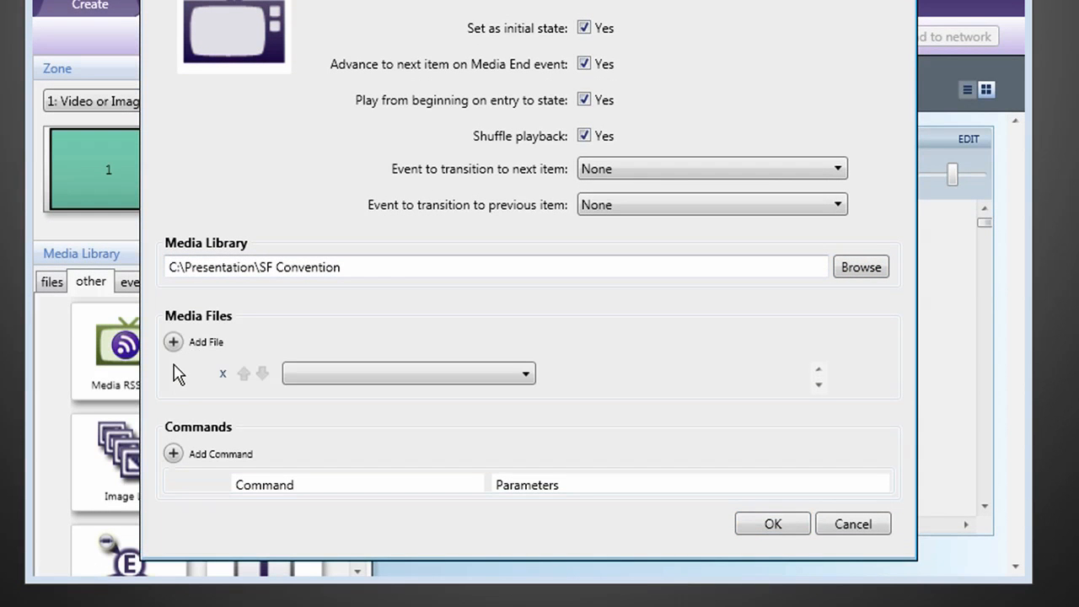